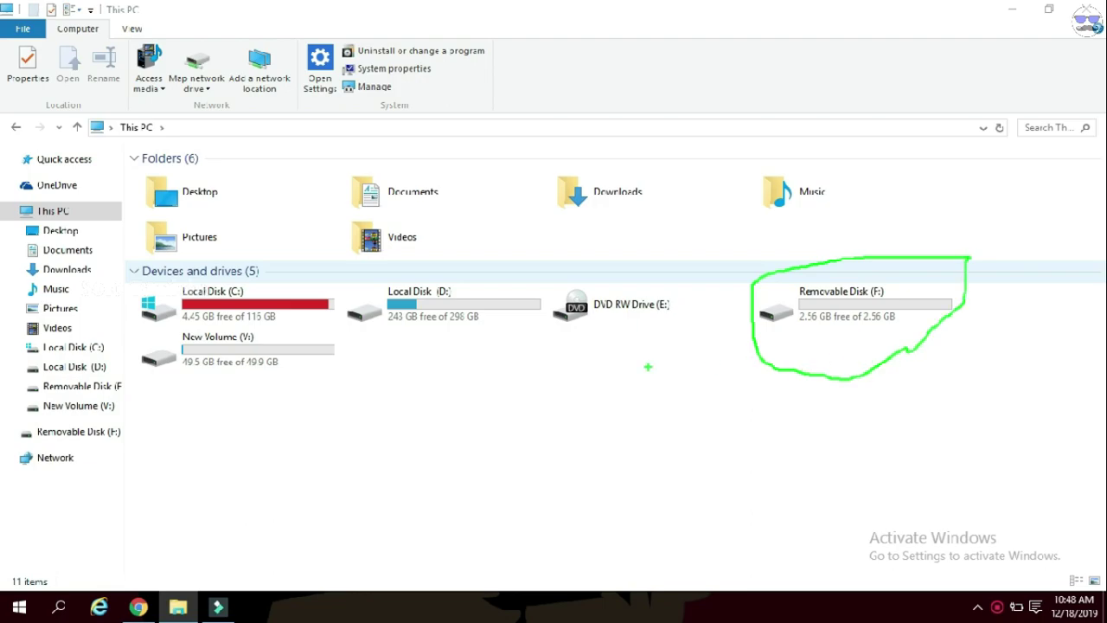
mouse_move(546, 448)
left_mouse_down()
mouse_move(649, 392)
mouse_move(600, 368)
left_mouse_up()
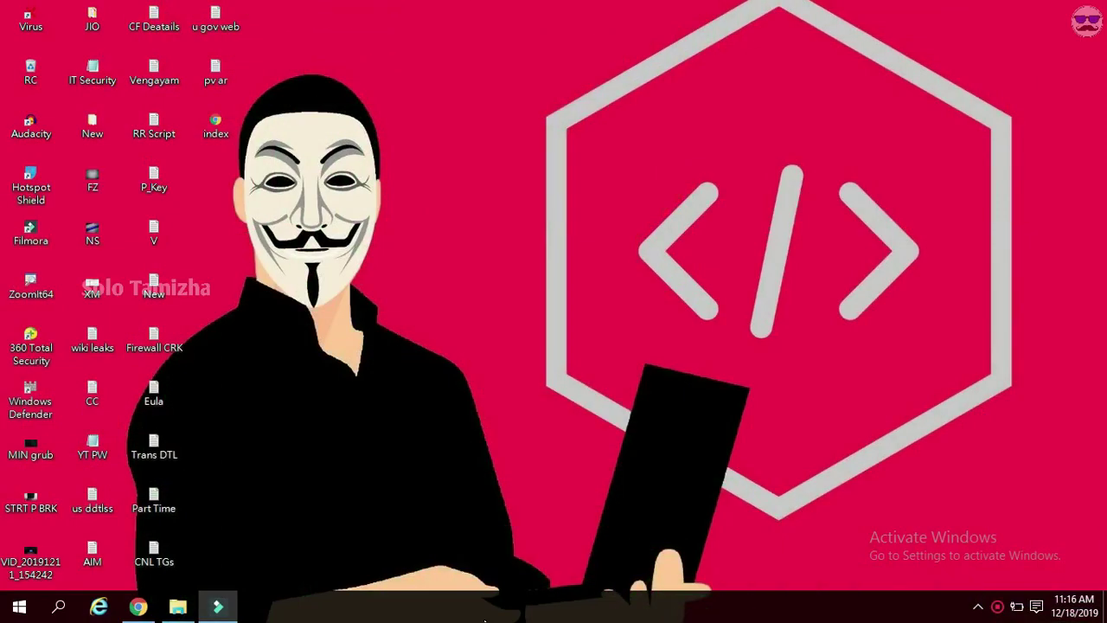
- Open a Command Prompt window by running cmd
right_click(19, 606)
mouse_move(45, 584)
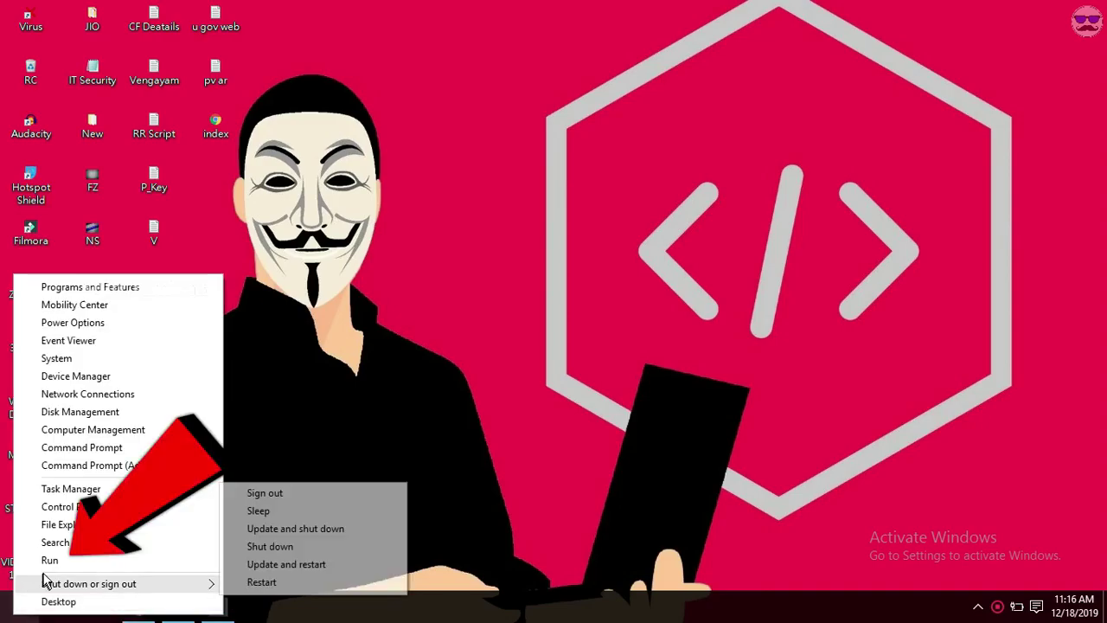
left_click(87, 560)
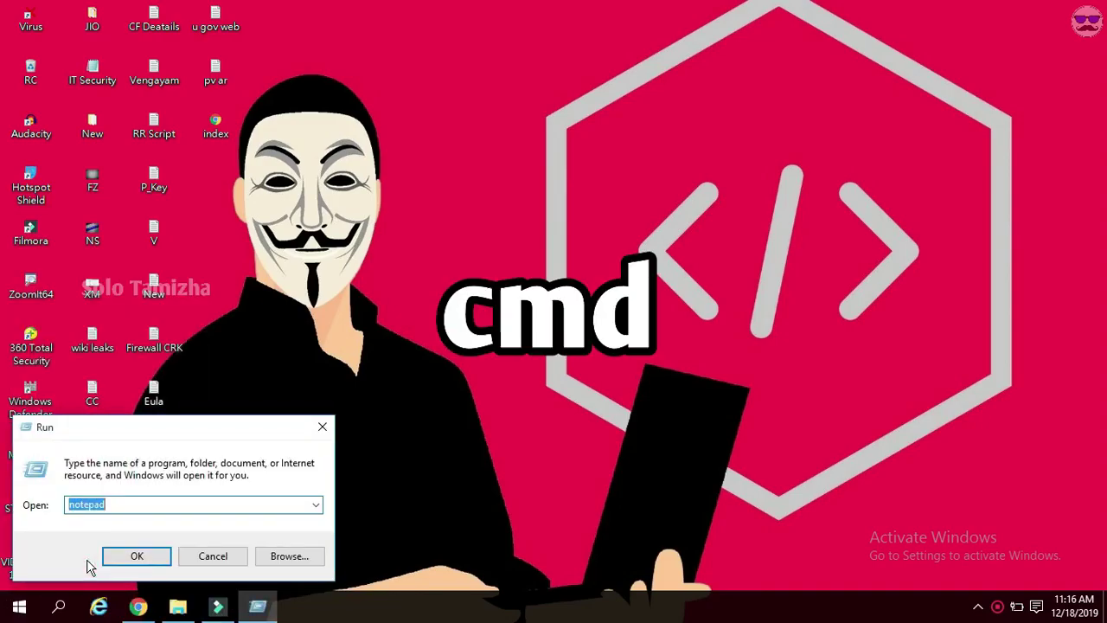
type("cmd")
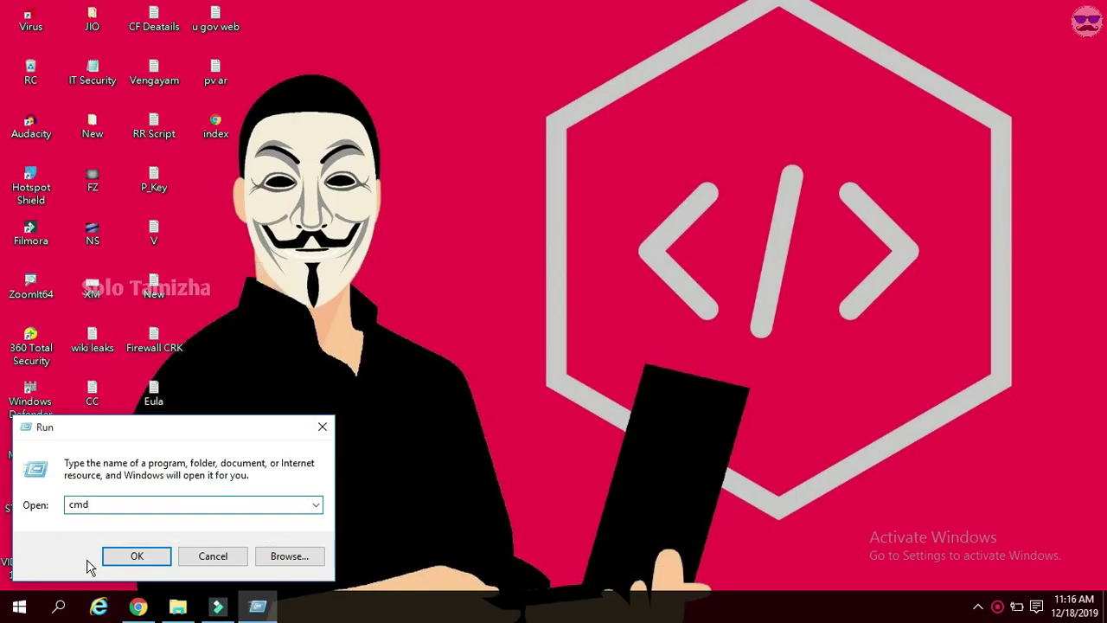
key("Return")
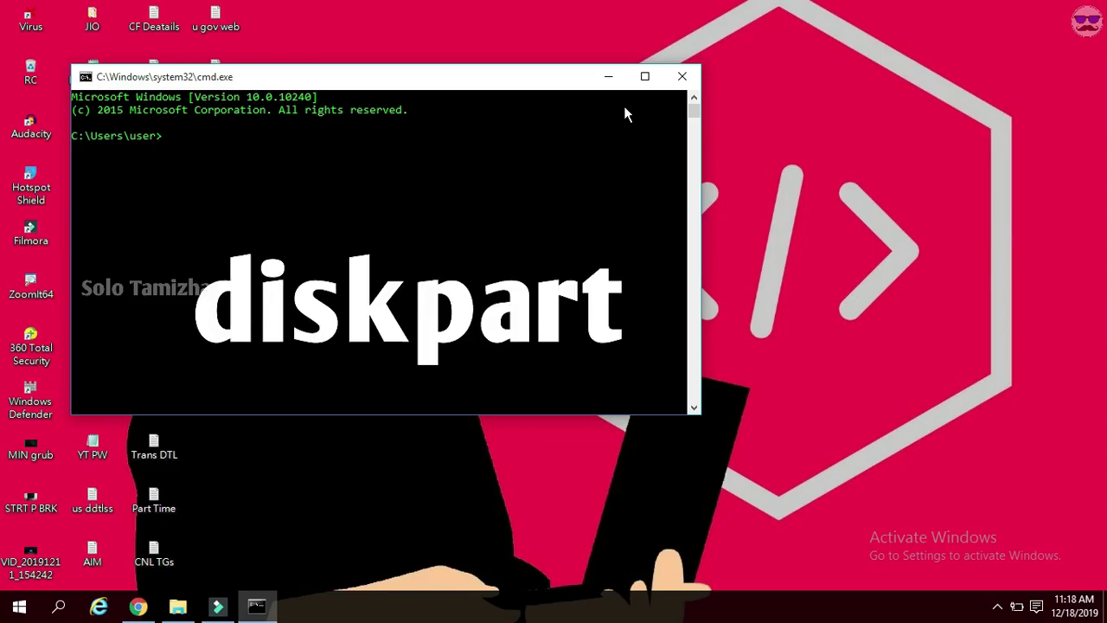
- Start the diskpart utility from the command line and approve its elevation request
type("di")
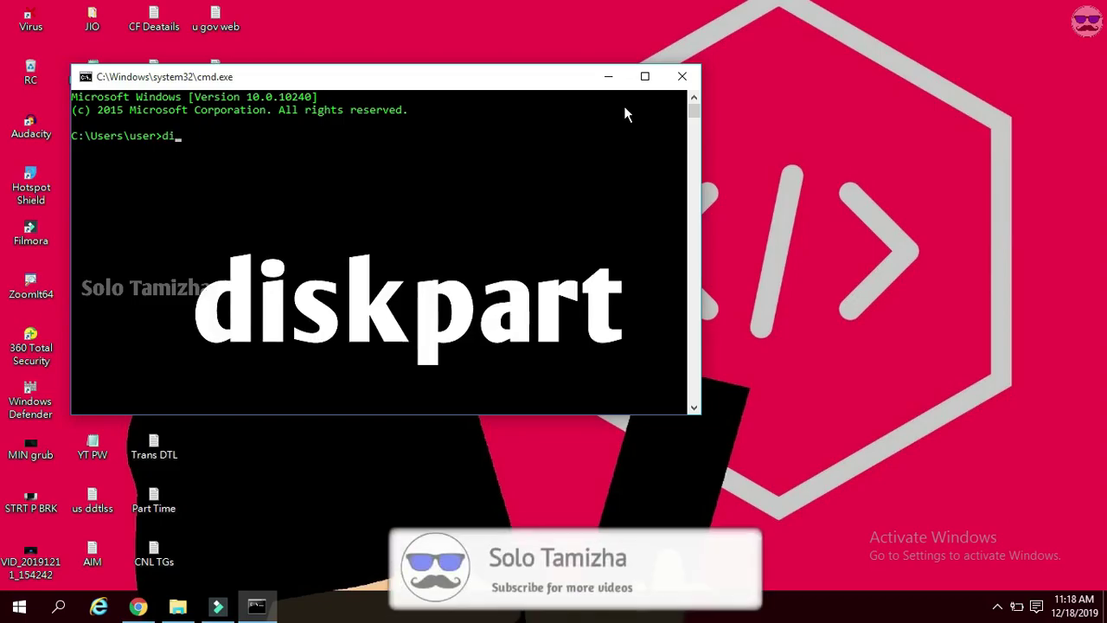
type("skpart")
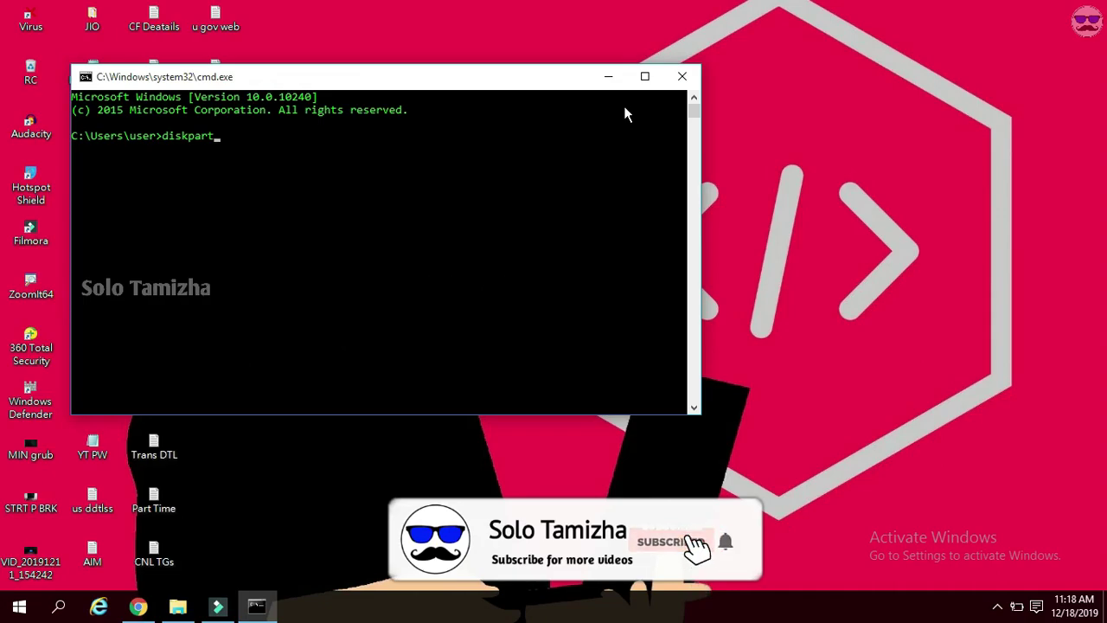
key("Return")
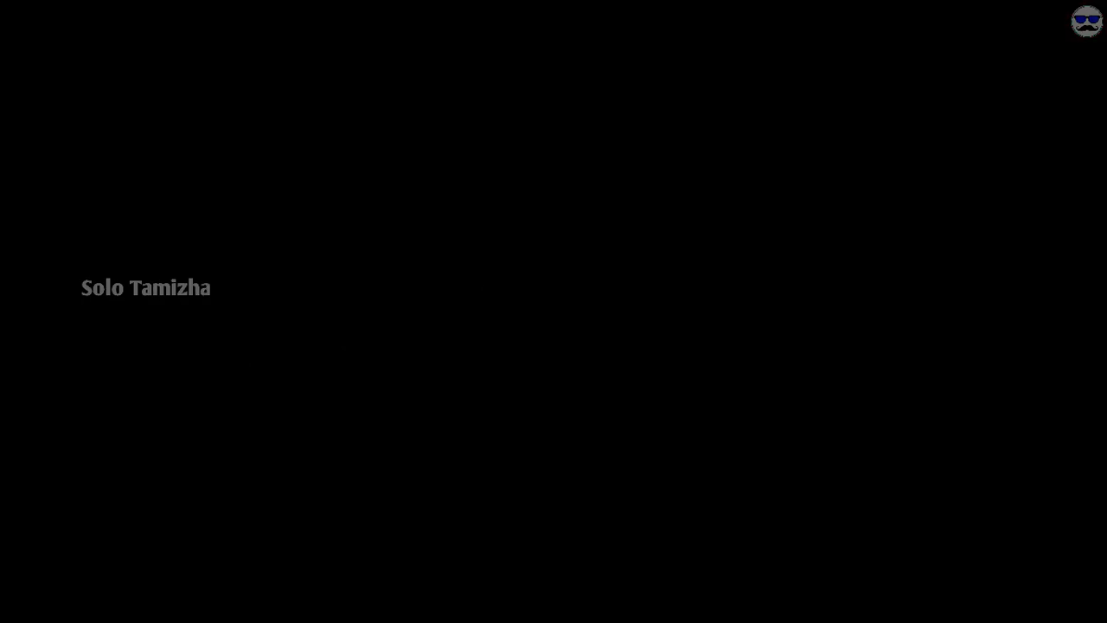
key("alt+y")
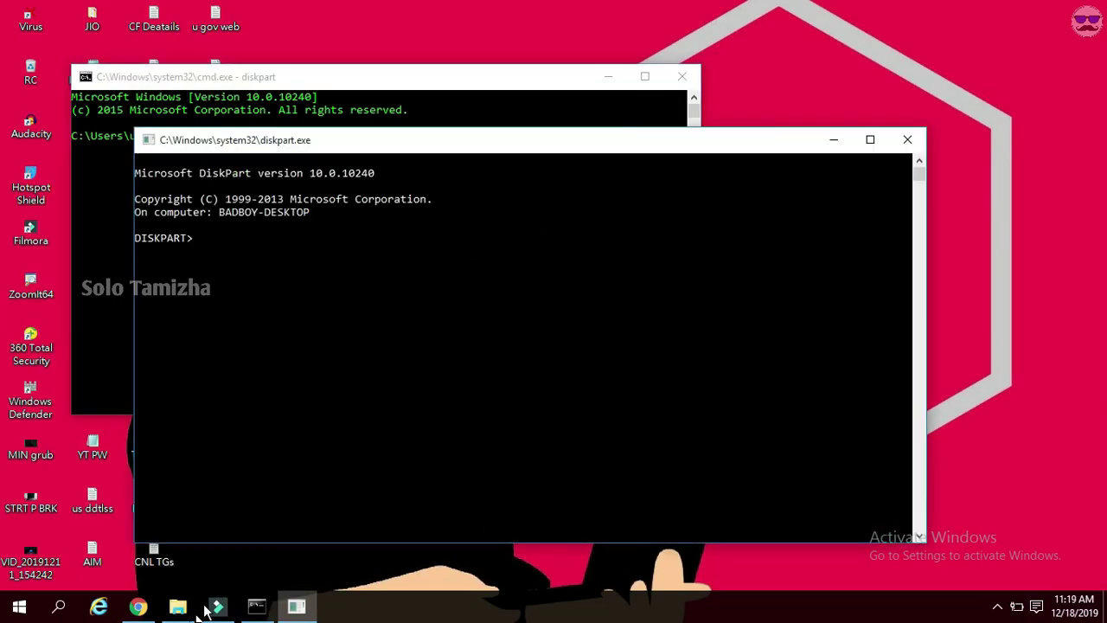
- Arrange the DiskPart window and File Explorer's This PC view side by side, and select Removable Disk (F:)
left_click(171, 587)
left_click_drag(810, 10, 1106, 87)
left_click(365, 209)
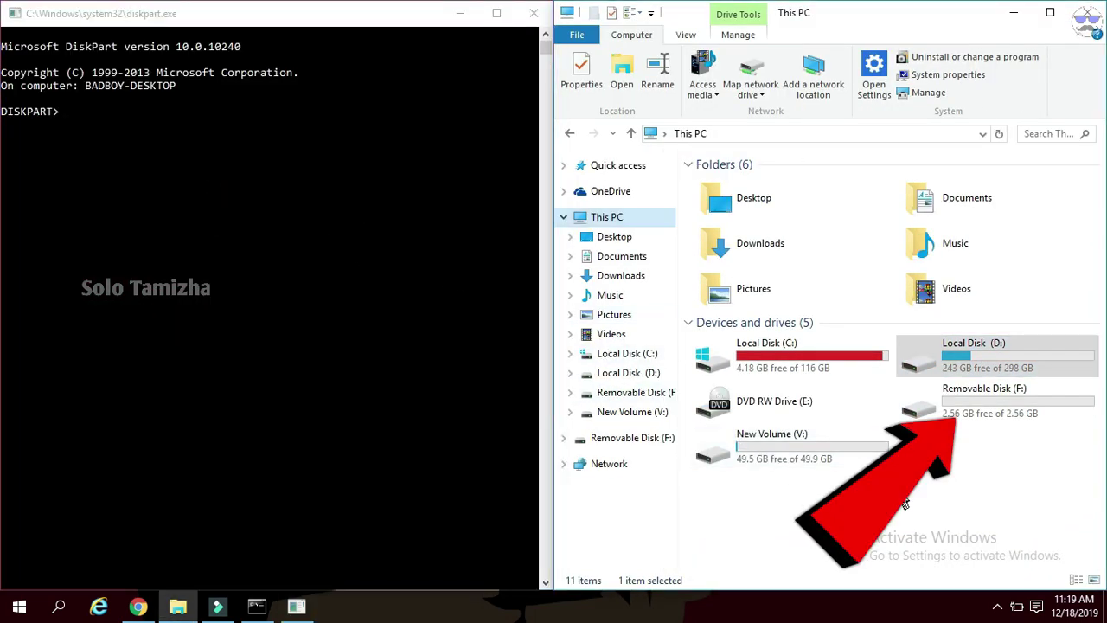
left_click(985, 406)
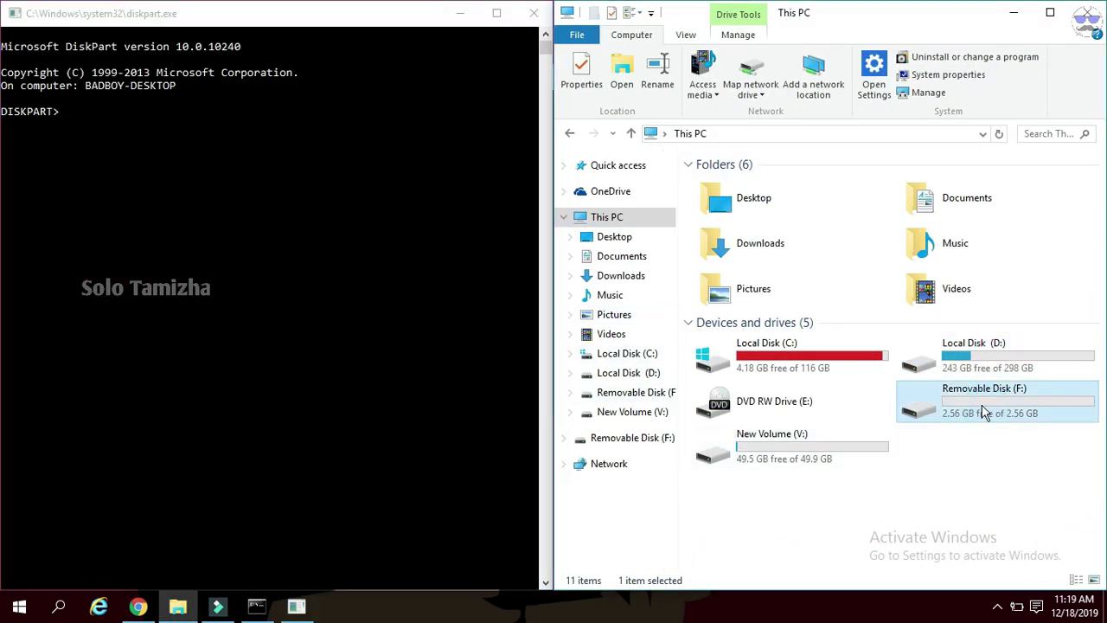
- Run list disk in DiskPart and identify the removable drive by its disk number and size
left_click(147, 204)
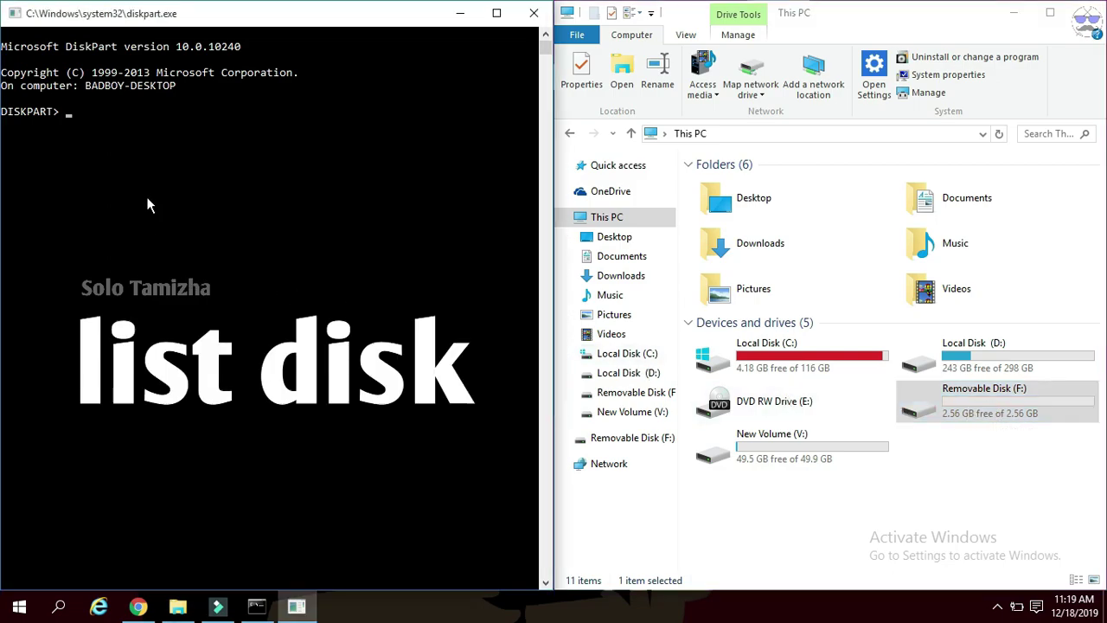
type("list disk")
key("Return")
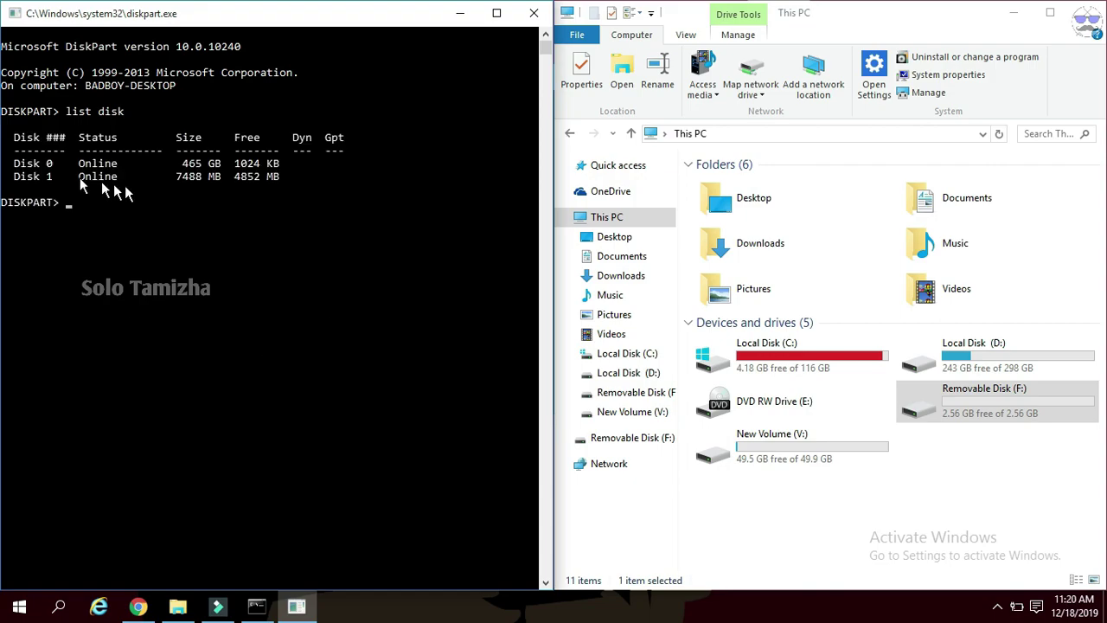
left_click(14, 165)
mouse_move(20, 167)
left_mouse_down()
mouse_move(53, 166)
mouse_move(42, 179)
mouse_move(52, 178)
left_mouse_up()
left_click(16, 177)
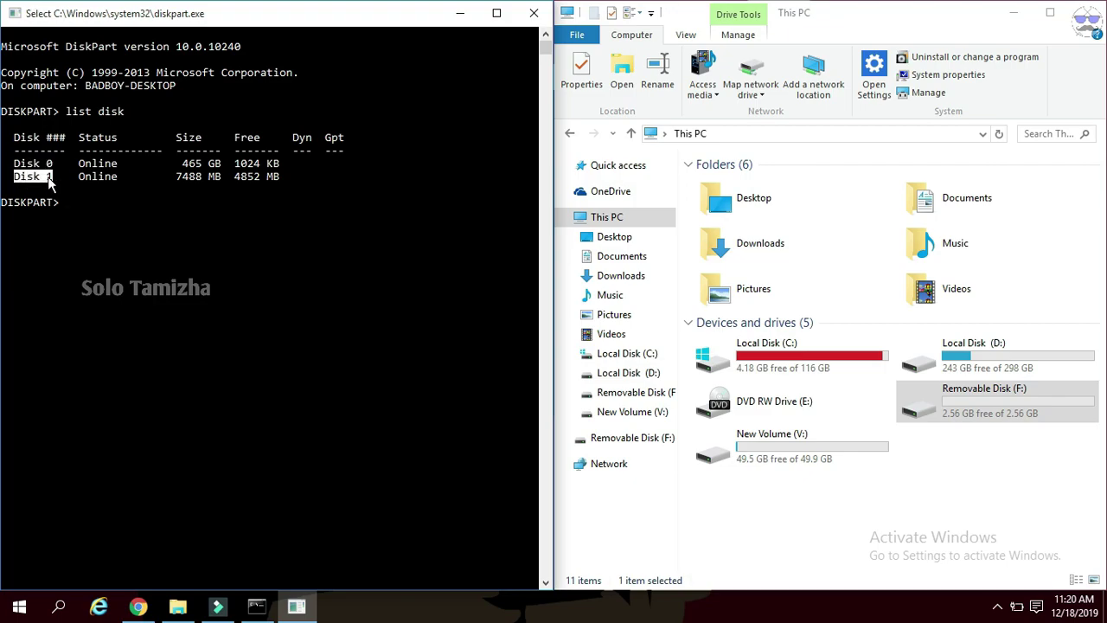
left_click_drag(170, 137, 203, 139)
left_click_drag(177, 180, 208, 180)
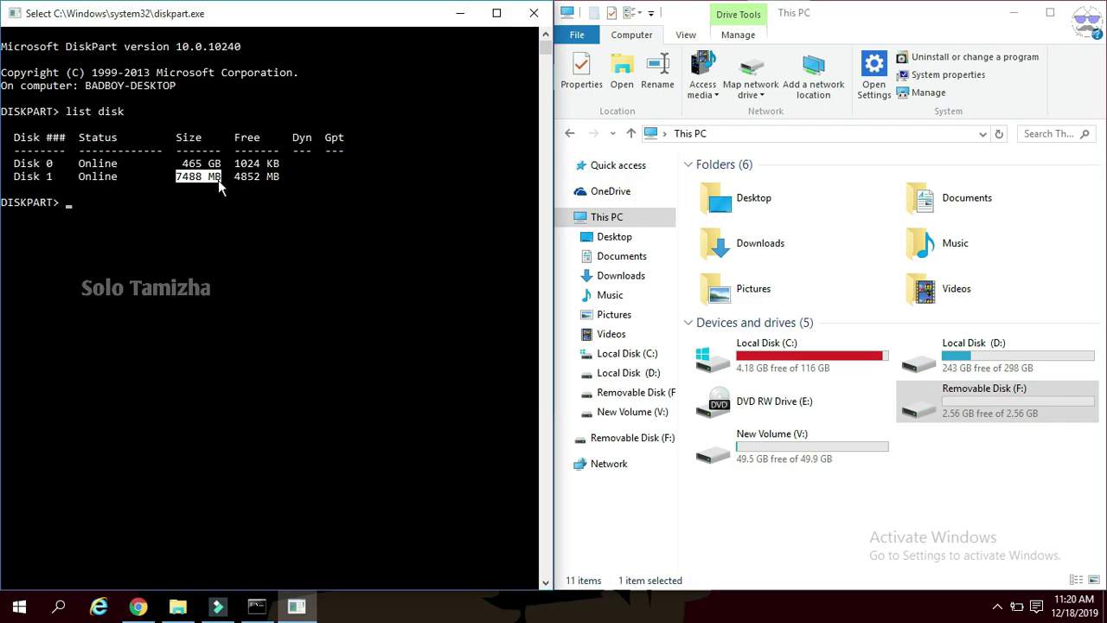
- Make Disk 1 the current disk in DiskPart with the command select disk 1
left_click(68, 204)
type("select")
left_click_drag(16, 177, 41, 180)
left_click(115, 197)
type("disk 1")
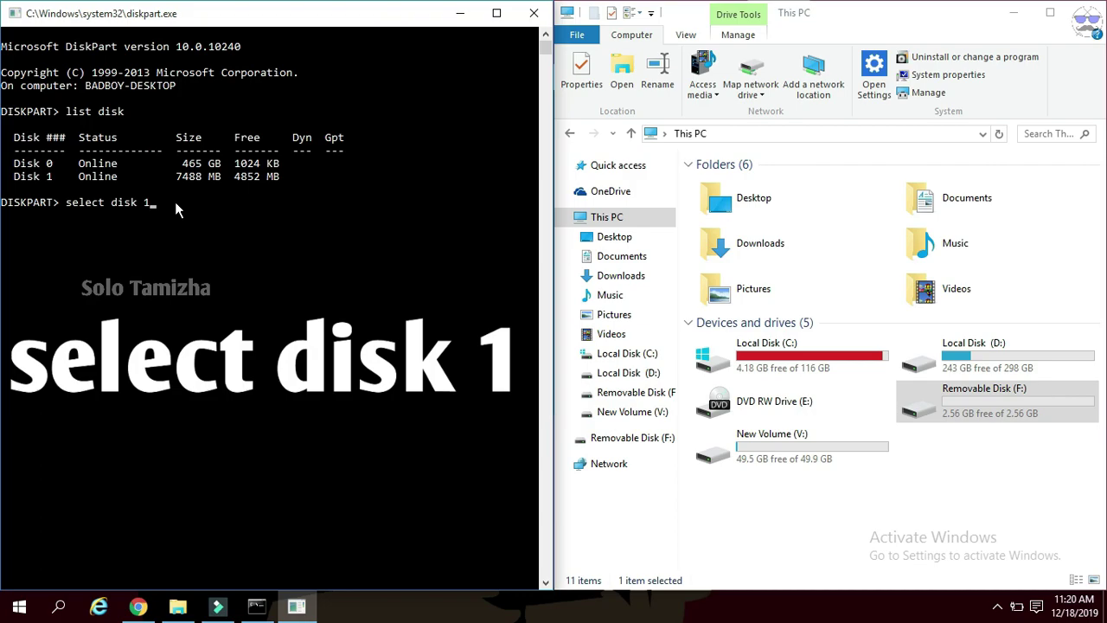
key("Return")
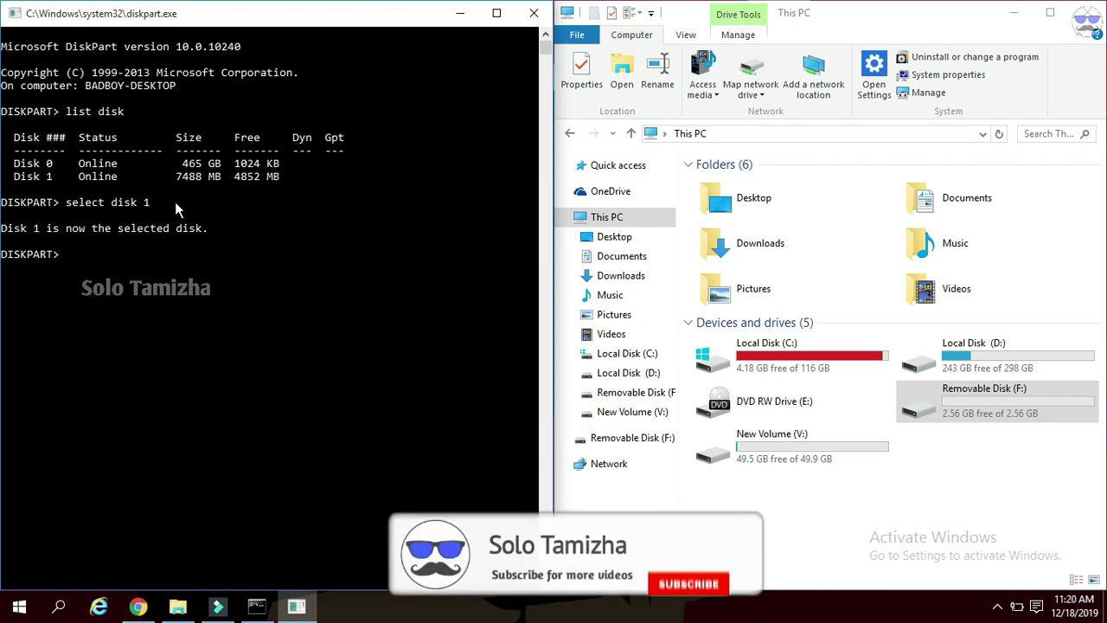
left_click_drag(2, 228, 205, 233)
- Erase the selected disk with the clean command and check Removable Disk (F:) in File Explorer
left_click(108, 254)
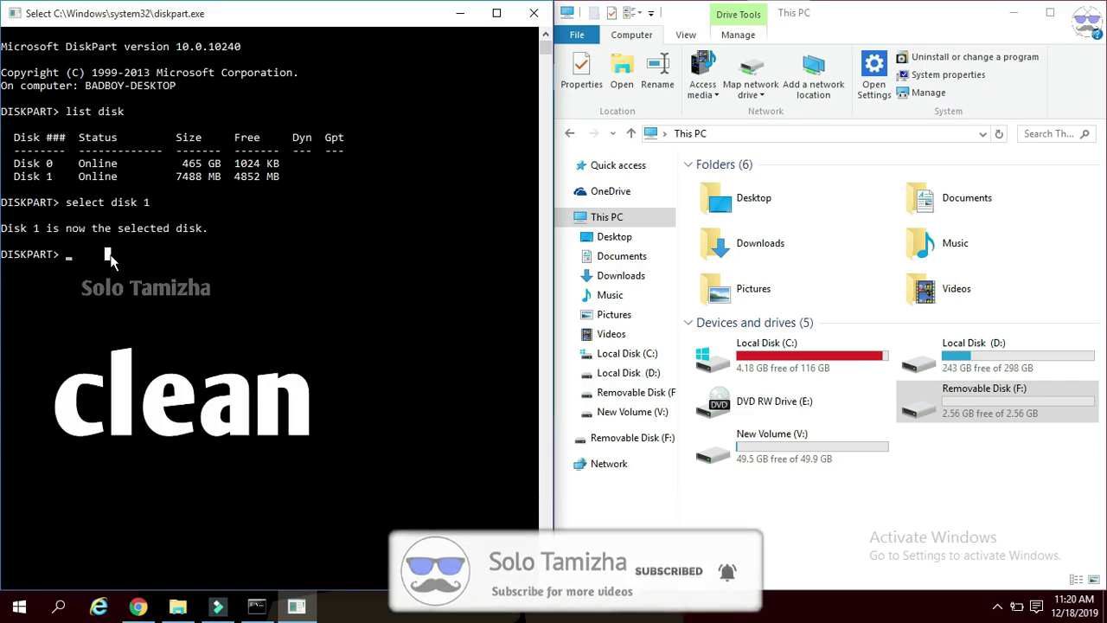
type("clean")
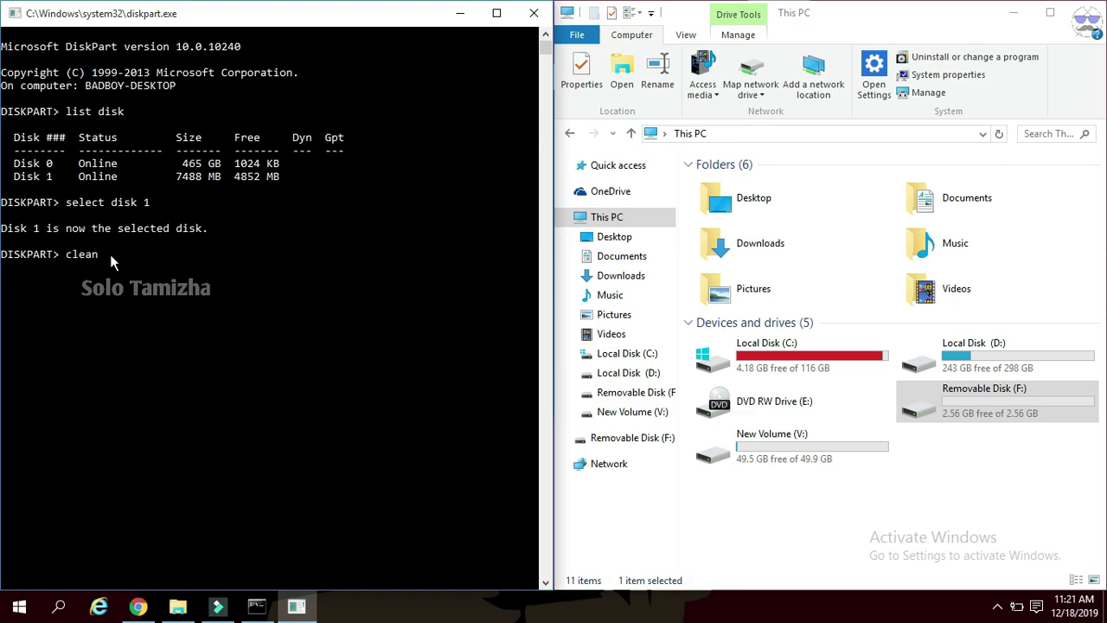
key("Return")
left_click_drag(3, 279, 255, 280)
left_click(70, 305)
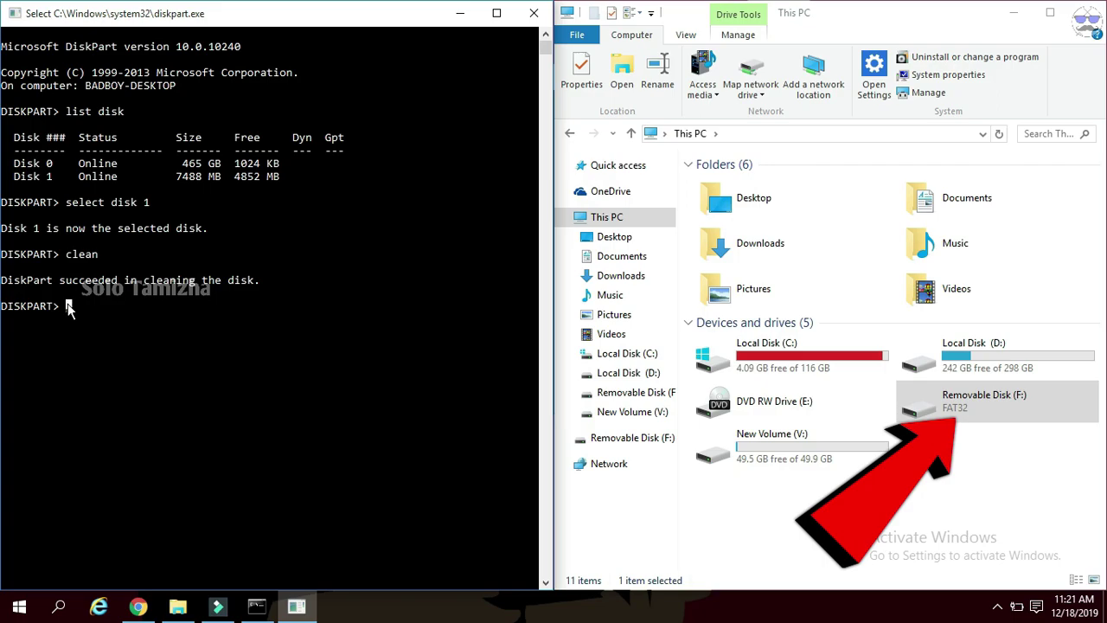
left_click(1005, 414)
- Create a primary partition on the cleaned disk with the command create partition primary
left_click(99, 311)
type("cre")
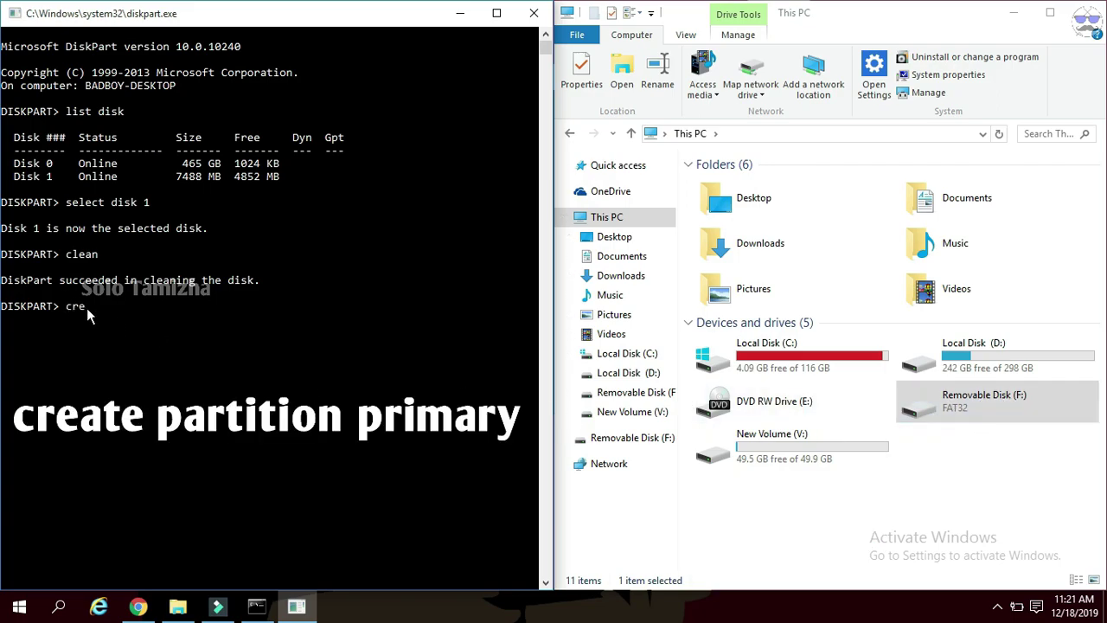
type("ate partition primary")
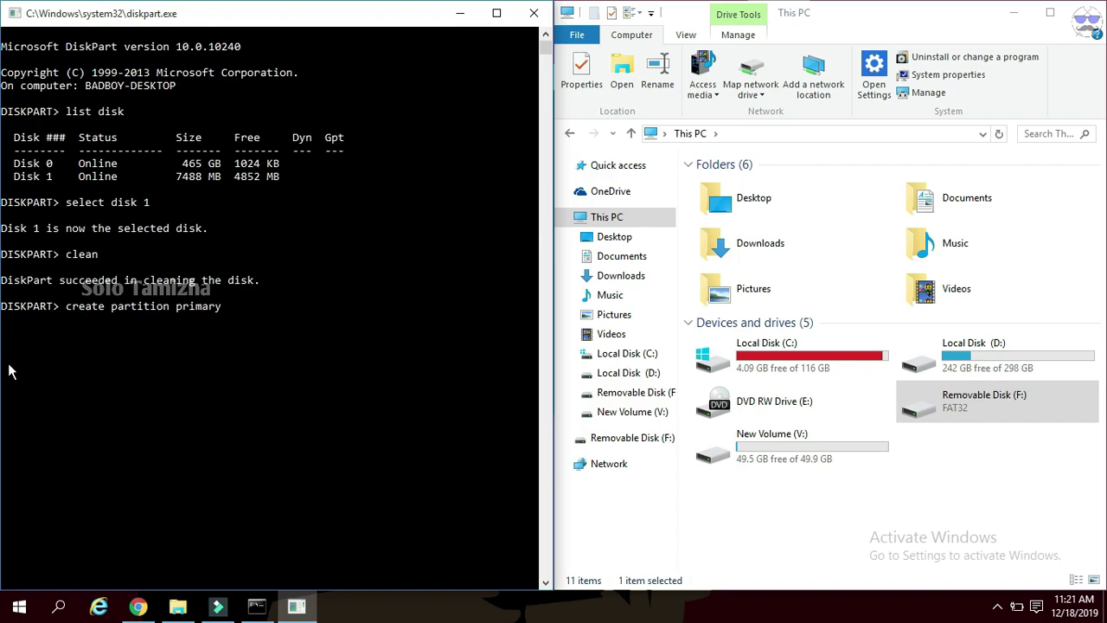
key("Return")
left_click(7, 334)
left_click_drag(7, 333, 324, 337)
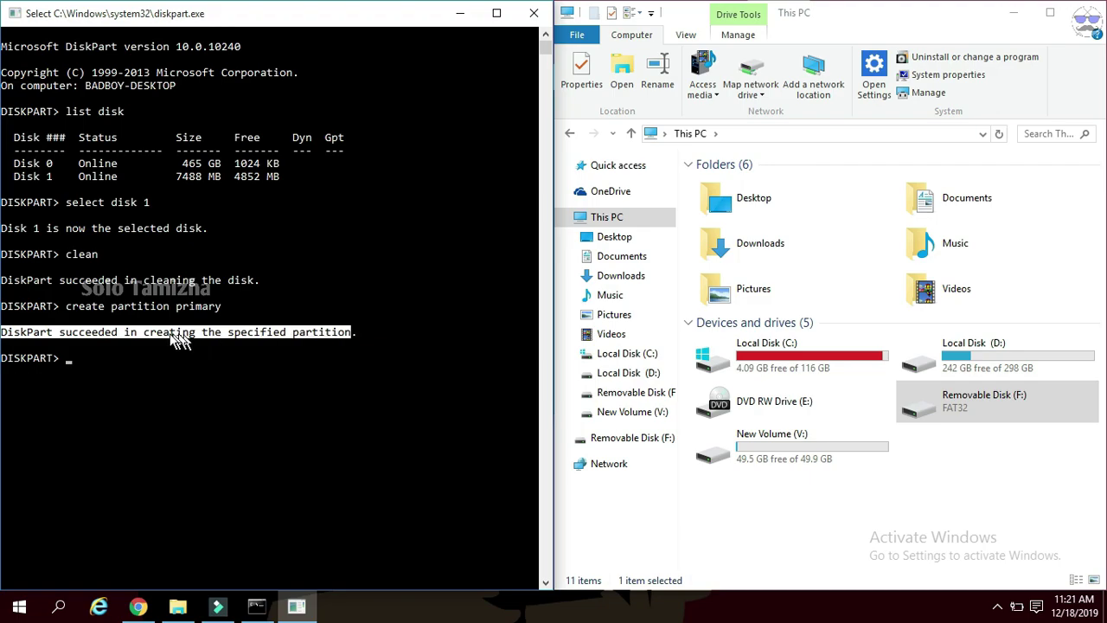
- Quick-format the new partition as FAT32 with the command format fs=fat32 quick
left_click(60, 360)
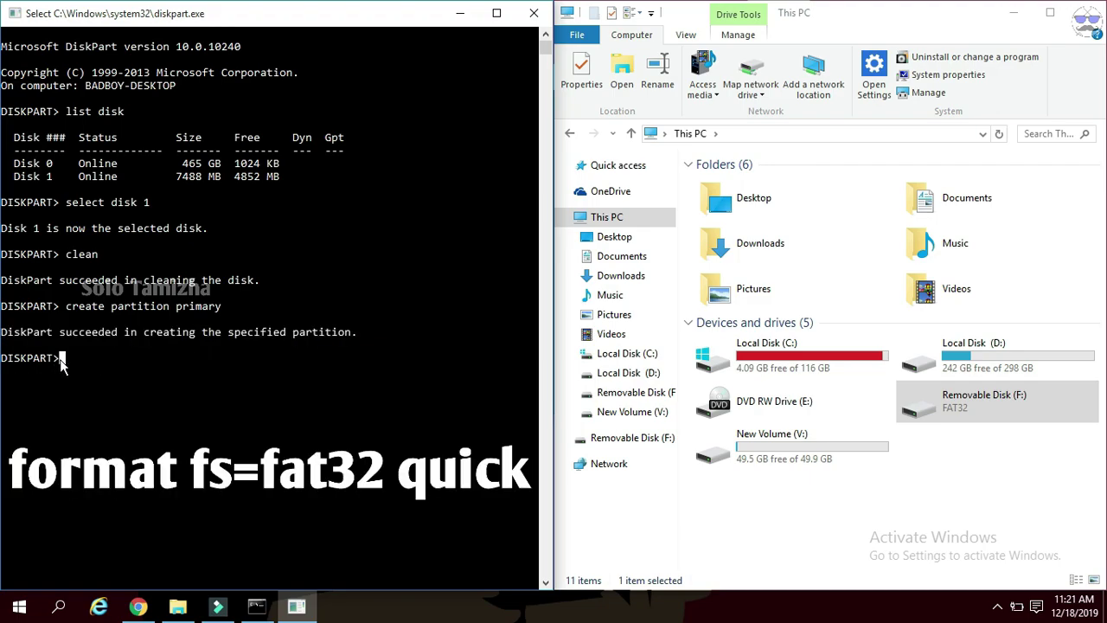
type("form")
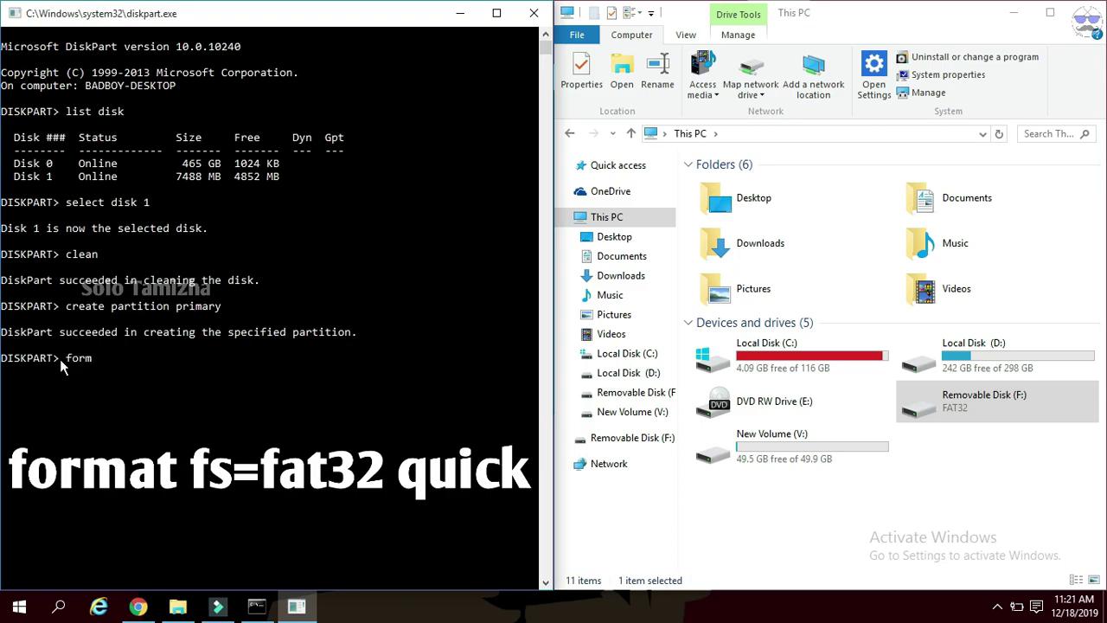
type("at fs=fat32 quick")
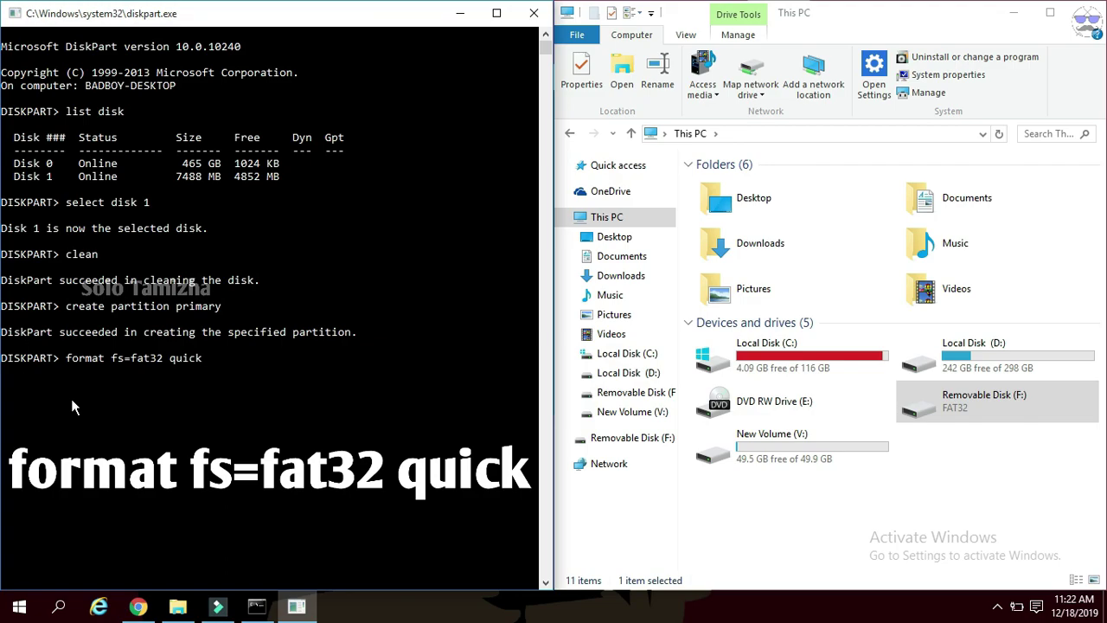
key("Return")
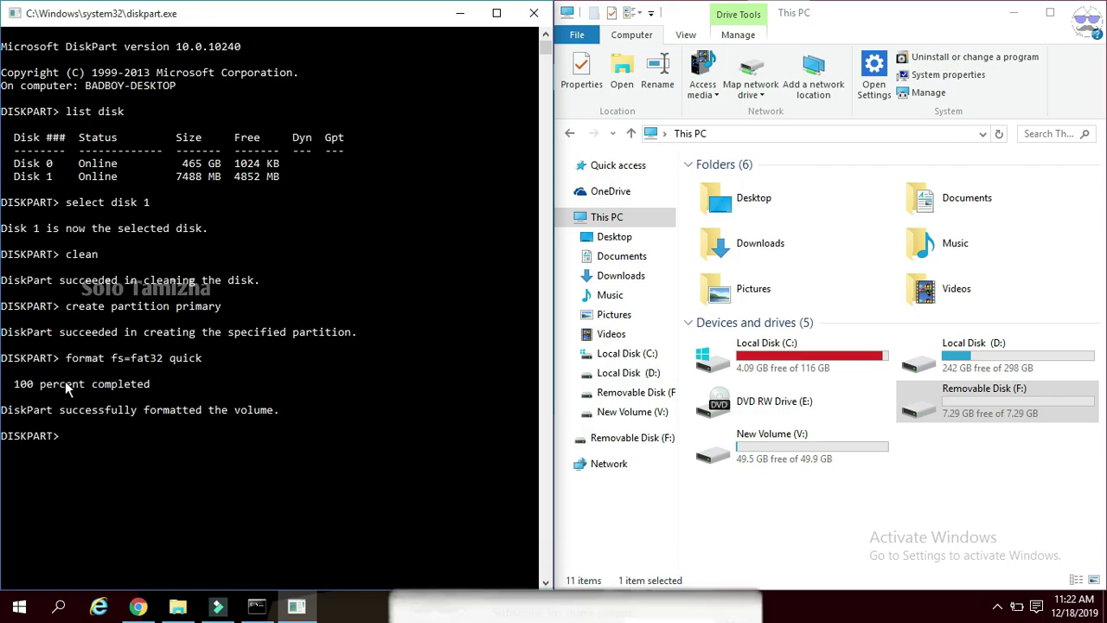
left_click_drag(3, 410, 168, 410)
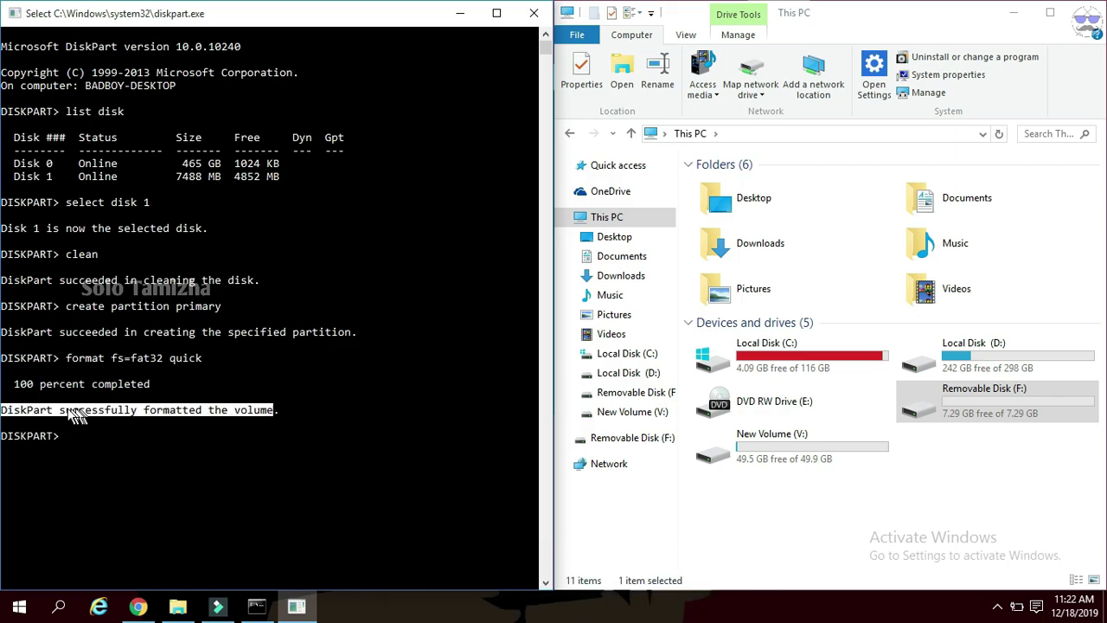
- Mark the formatted partition as active and assign it a drive letter, using the active and assign commands
left_click(68, 441)
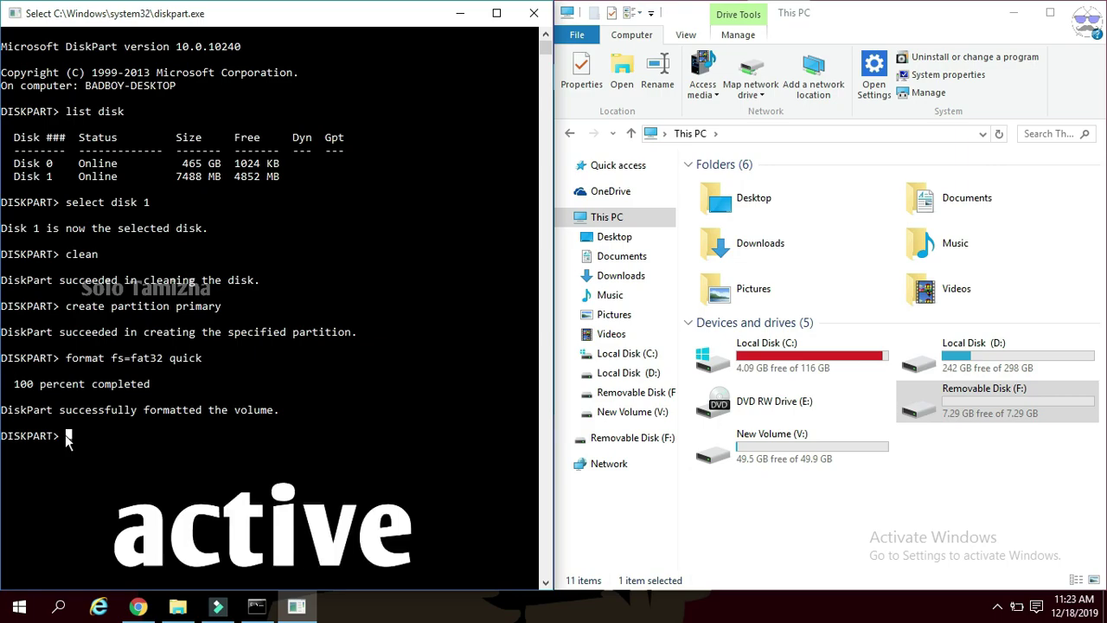
type("active")
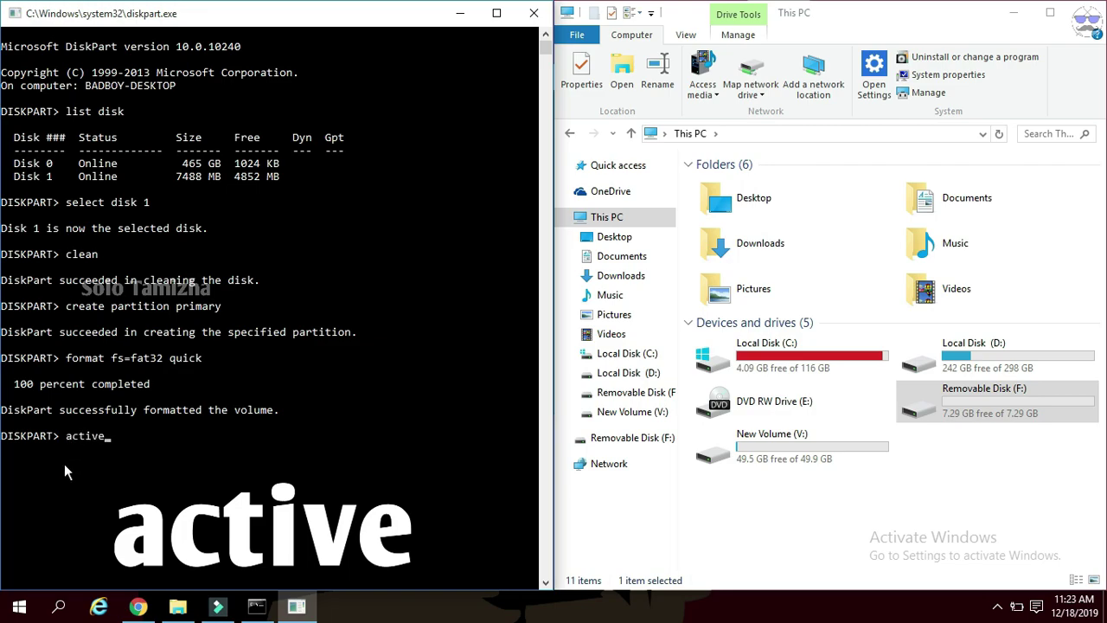
key("Return")
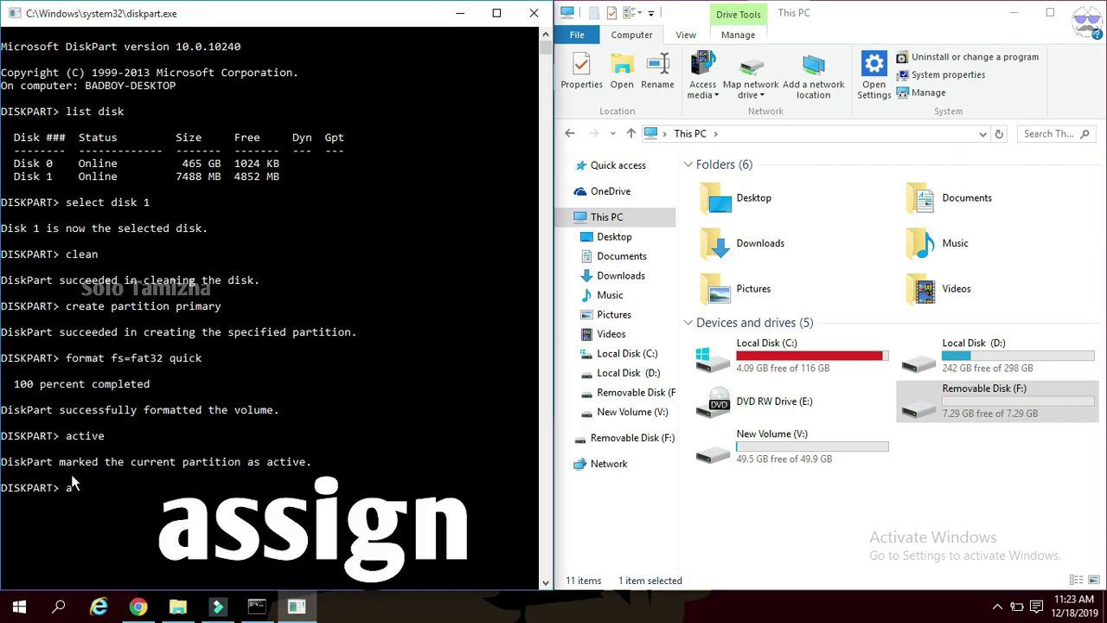
type("ssign")
key("Return")
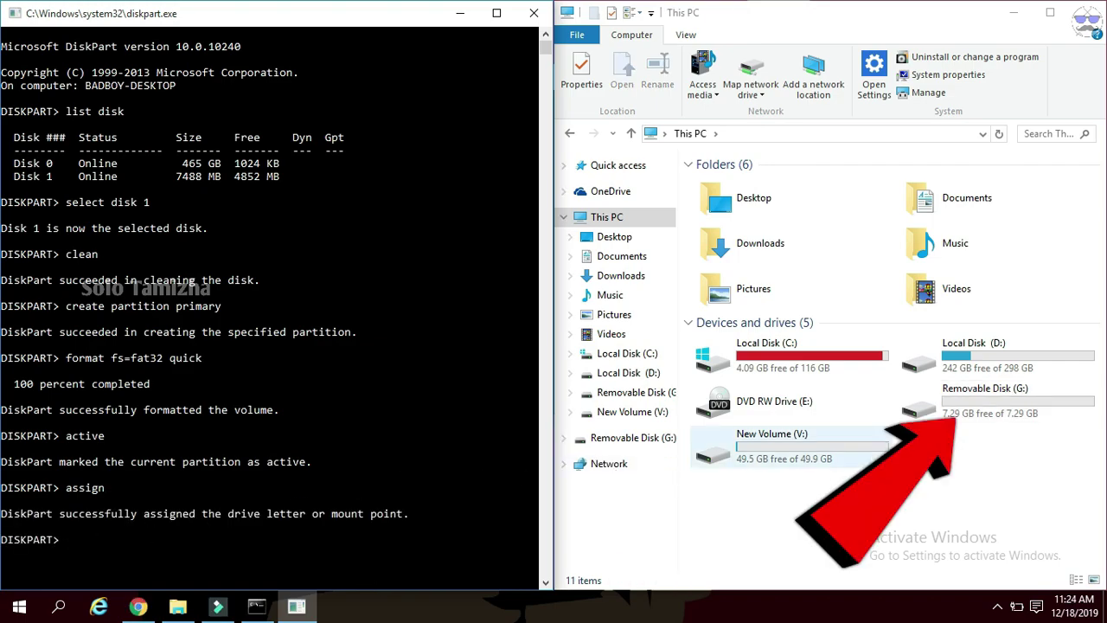
- Open Removable Disk (G:) in File Explorer to check its contents, and return to This PC
left_click(1010, 415)
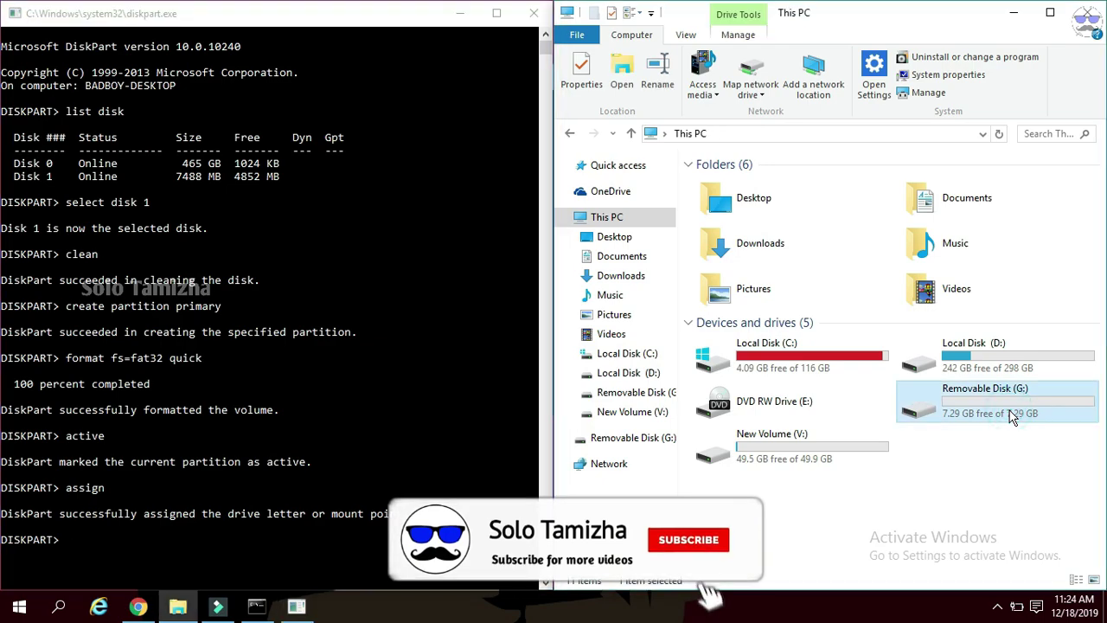
double_click(1011, 415)
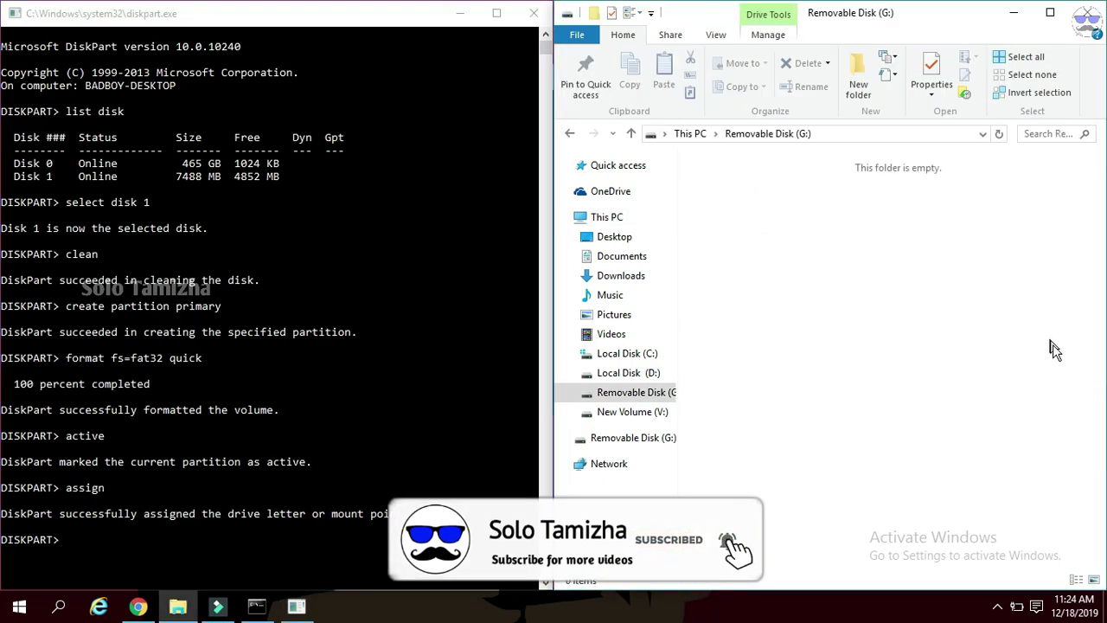
left_click(690, 133)
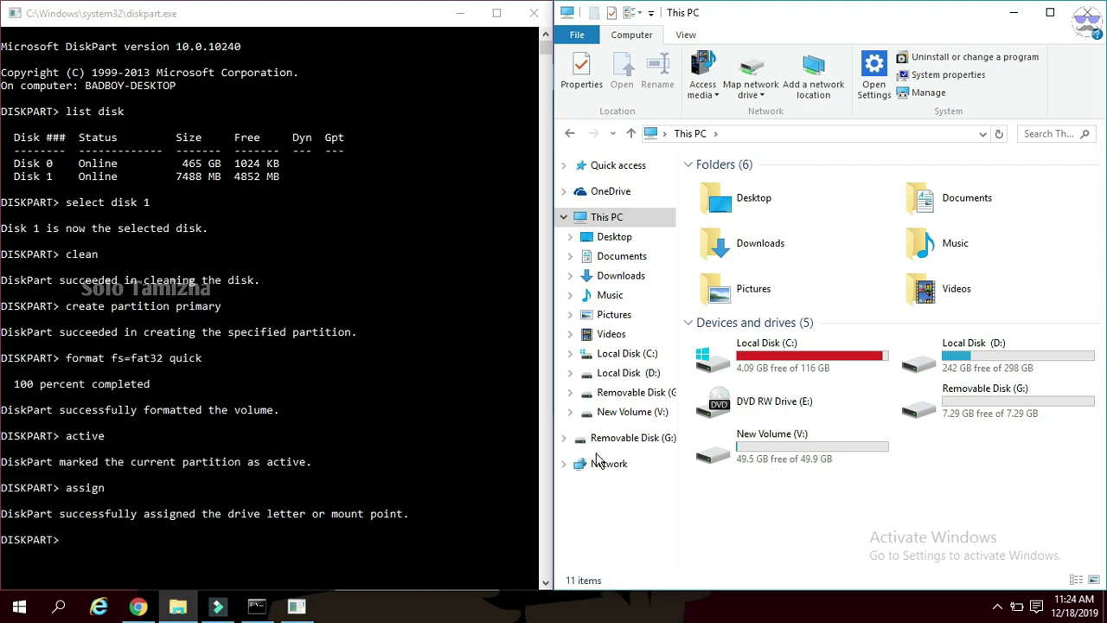
- Leave DiskPart with the exit command and close the Command Prompt session with exit as well
left_click(370, 402)
type("exit")
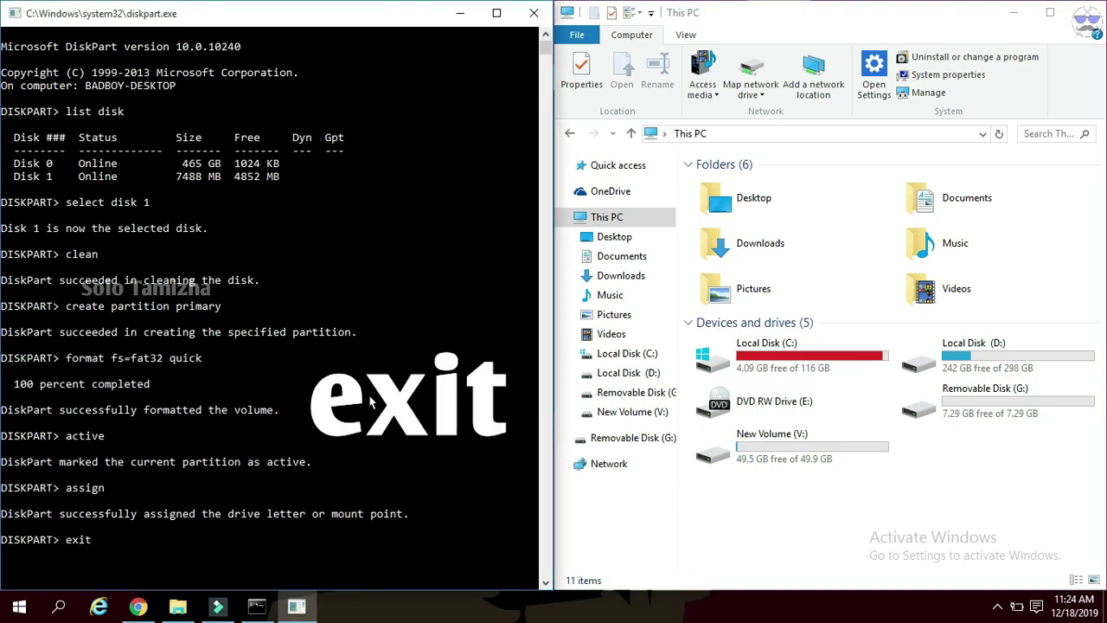
key("Return")
type("exit")
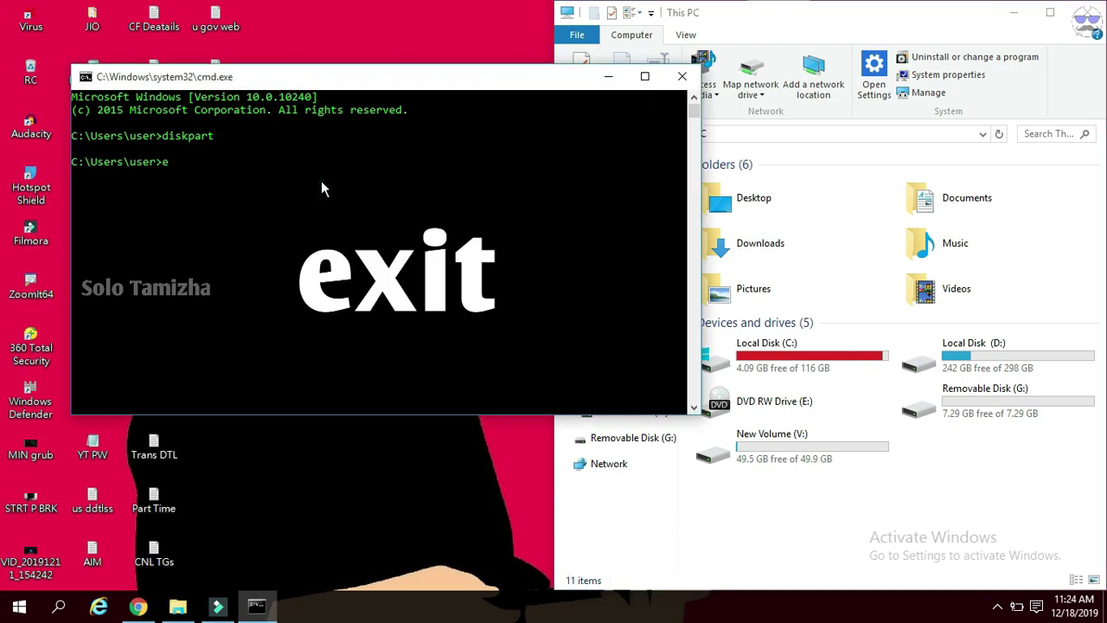
key("Return")
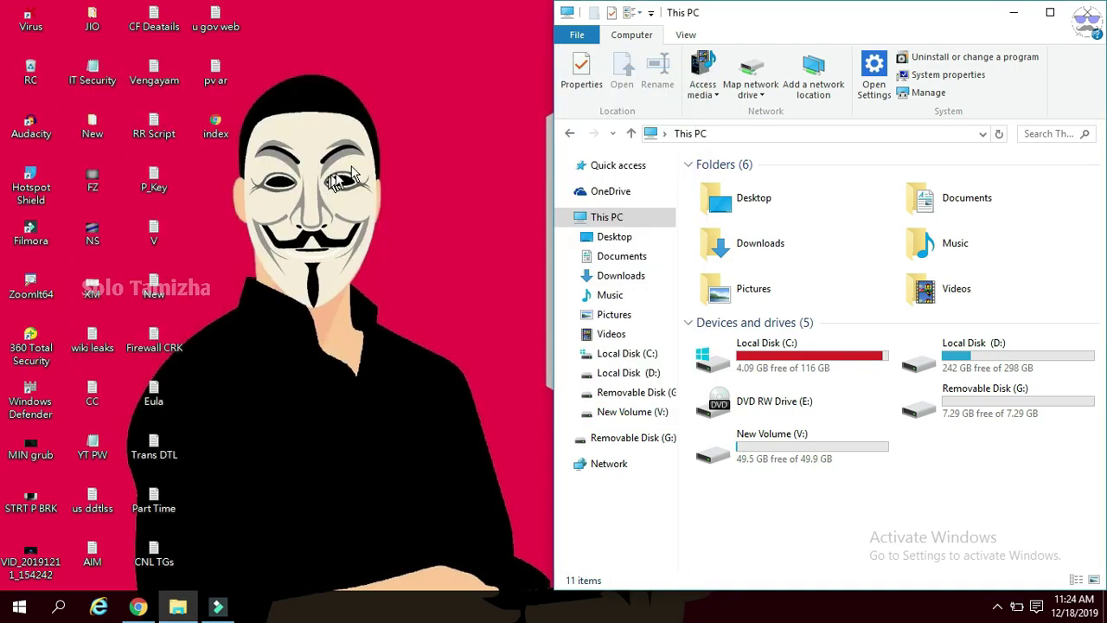
- Maximize the This PC window and annotate it in green with a circle around Removable Disk (G:), an arrow towards it and a check mark
left_click(1050, 12)
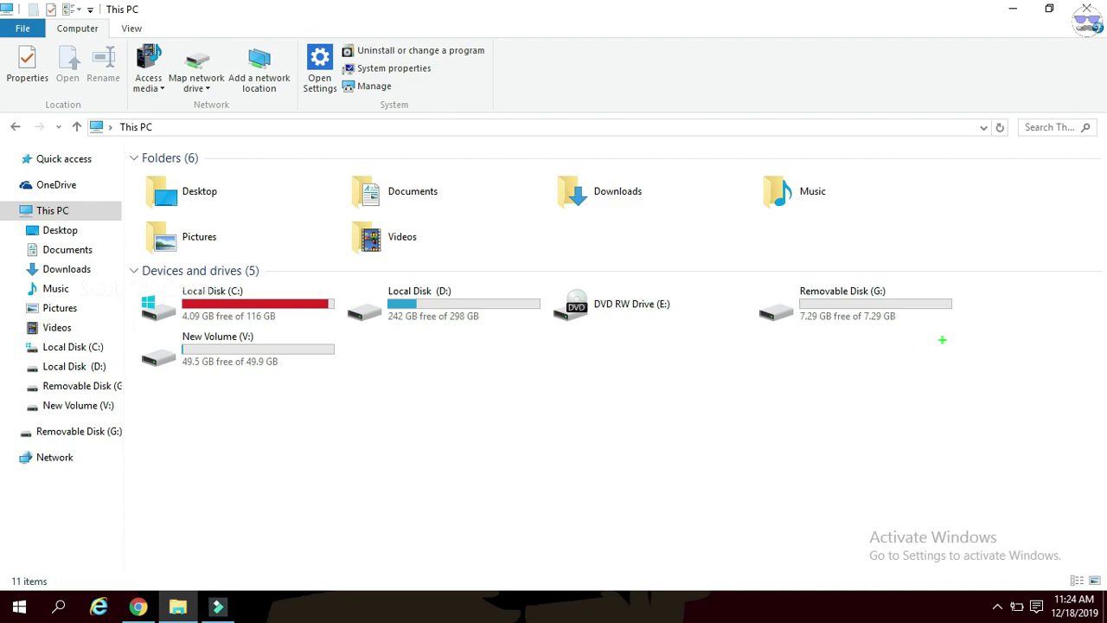
mouse_move(993, 306)
left_mouse_down()
mouse_move(755, 259)
mouse_move(718, 292)
mouse_move(747, 340)
mouse_move(799, 356)
mouse_move(895, 358)
mouse_move(995, 327)
left_mouse_up()
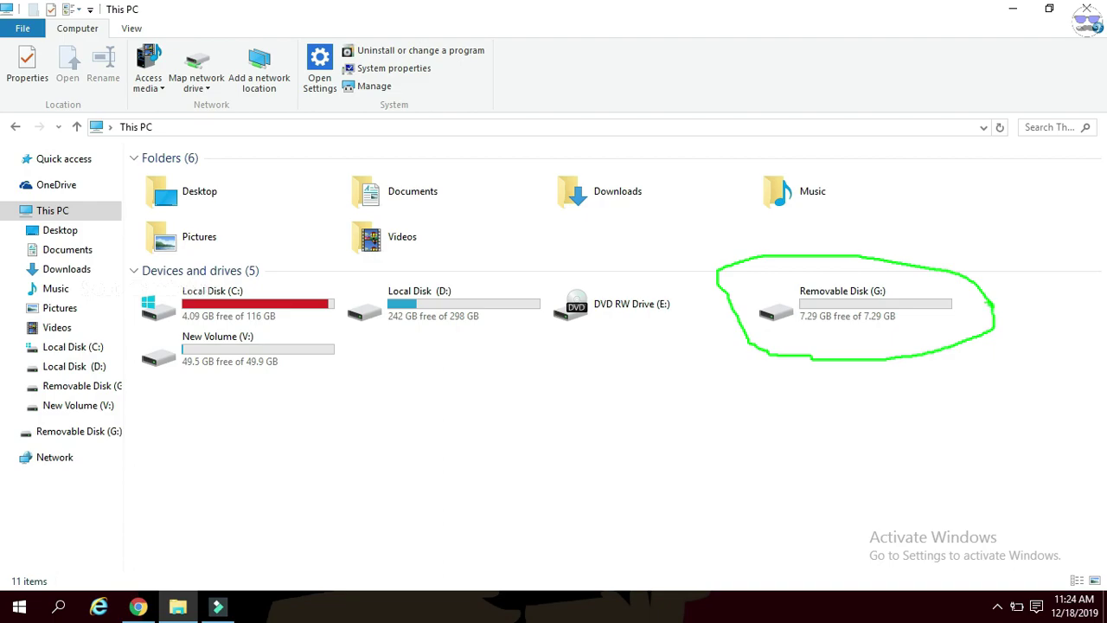
mouse_move(658, 411)
left_mouse_down()
mouse_move(742, 385)
mouse_move(758, 405)
mouse_move(757, 441)
left_mouse_up()
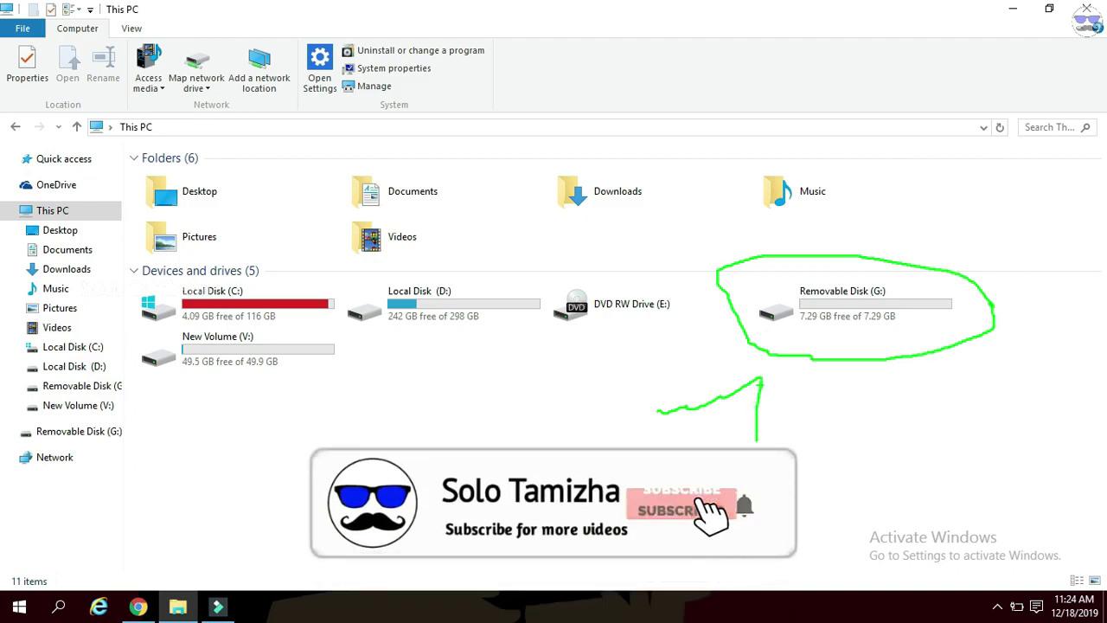
left_click_drag(761, 378, 650, 469)
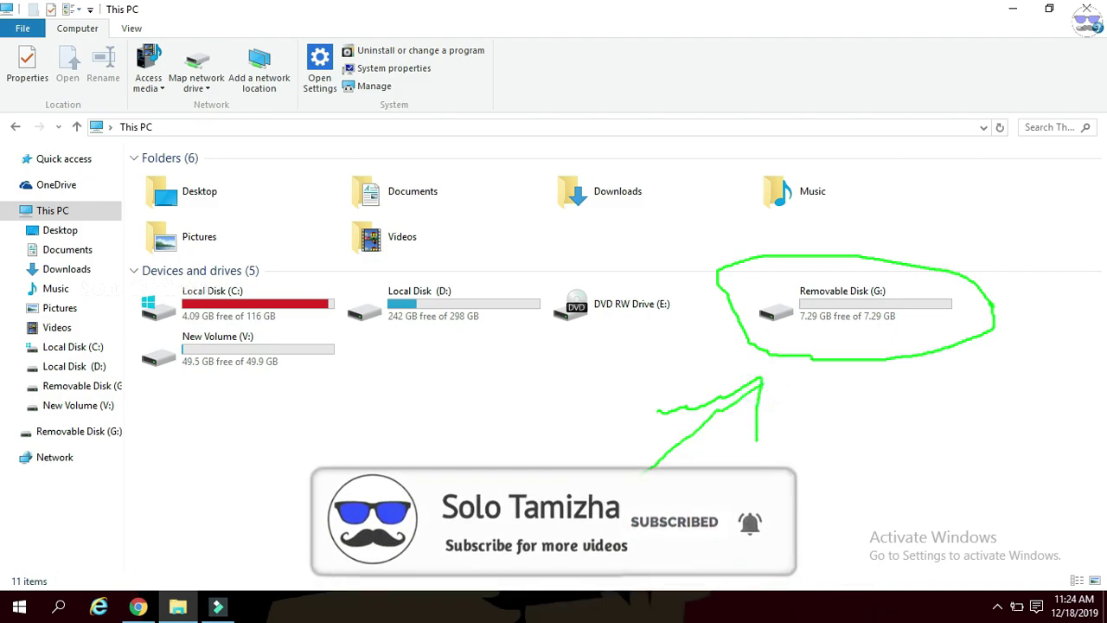
left_click_drag(221, 428, 376, 444)
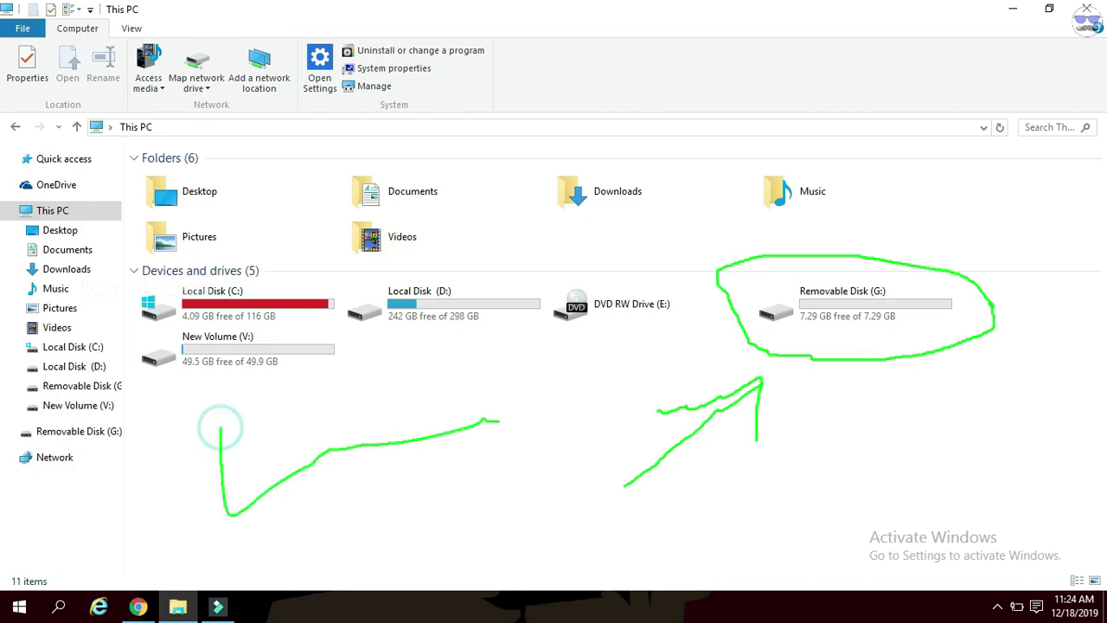